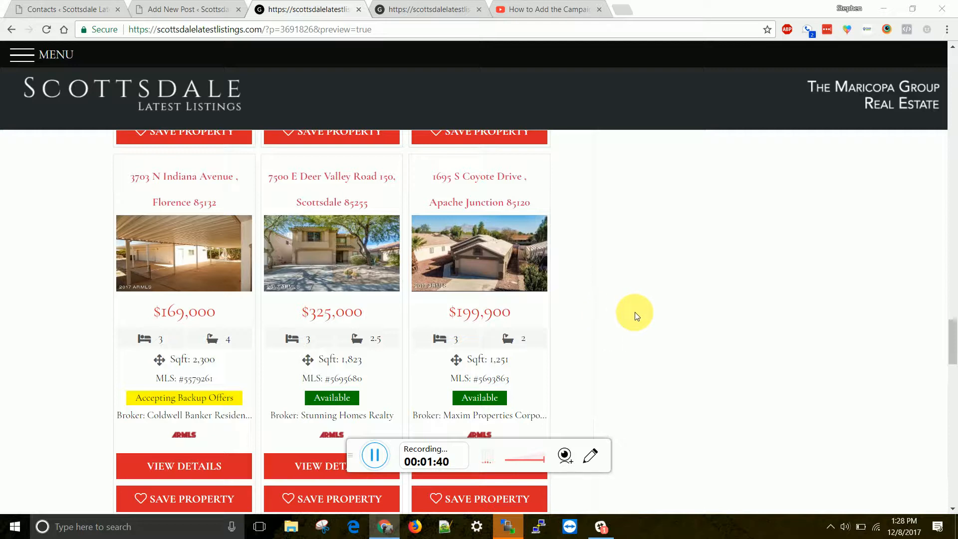
scroll(635, 314, up, 2)
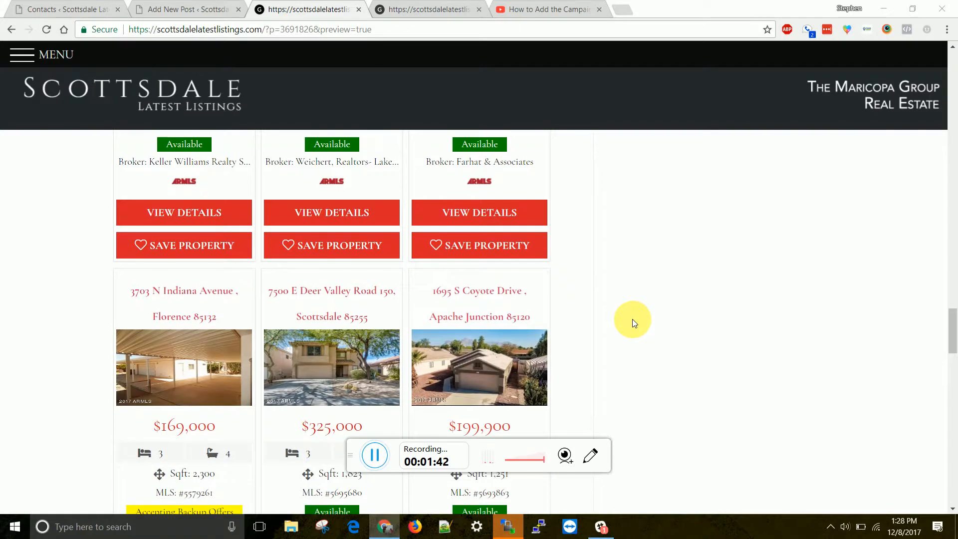
scroll(633, 322, down, 2)
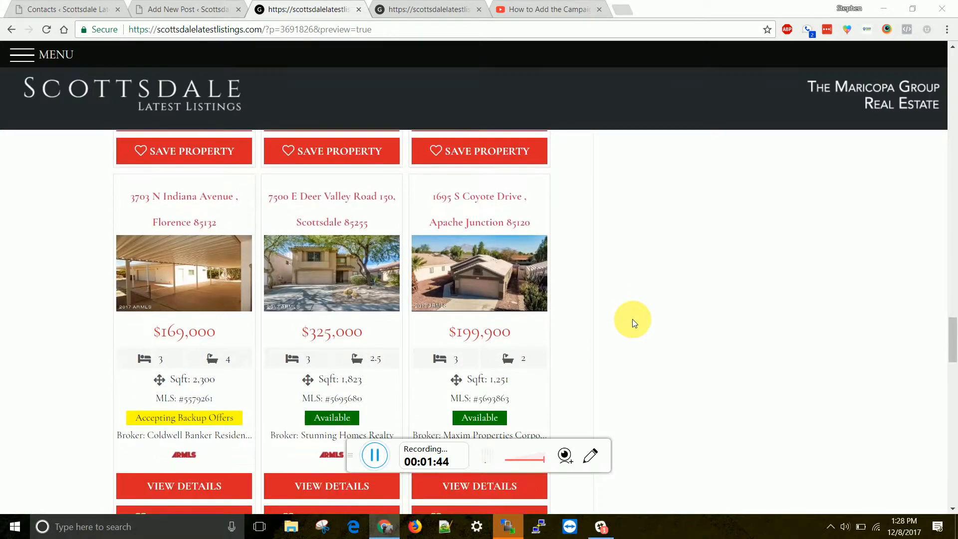
scroll(633, 319, down, 1)
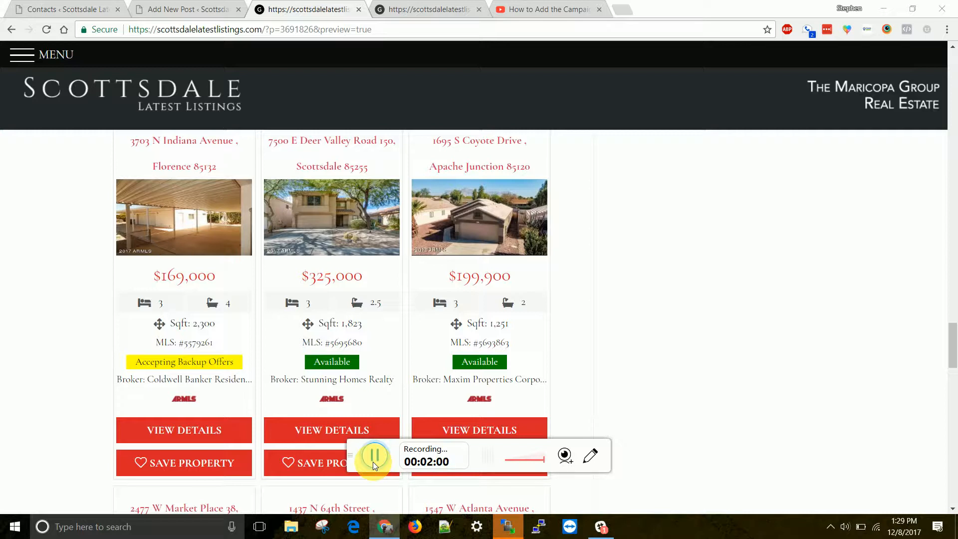
Open the saved search behind the post's [ifound id=24377] shortcode for editing and review its criteria
click(197, 9)
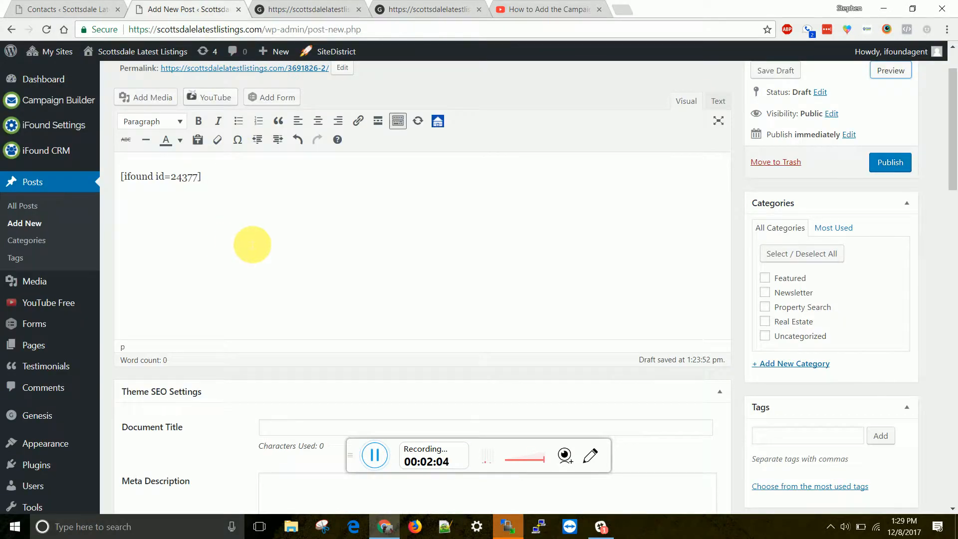
scroll(253, 245, up, 2)
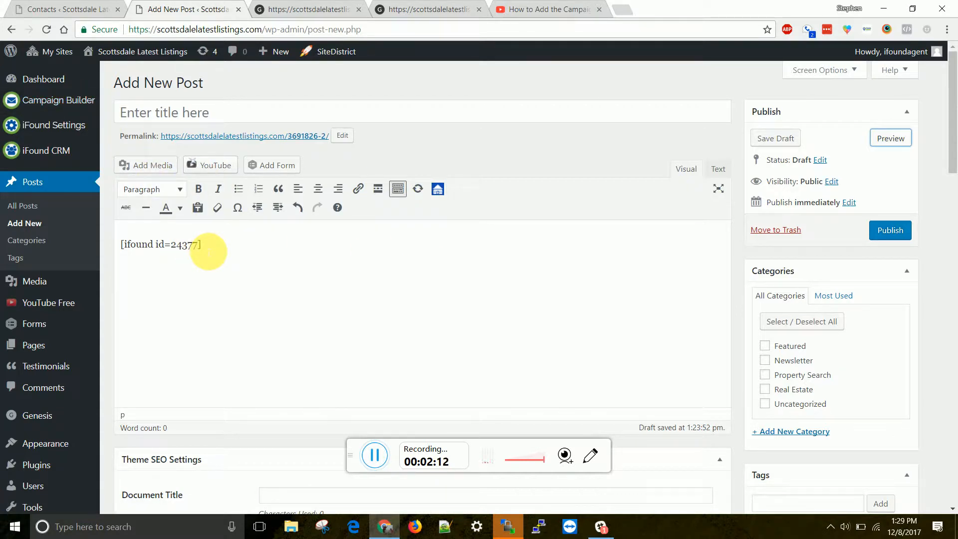
drag(208, 250, 113, 257)
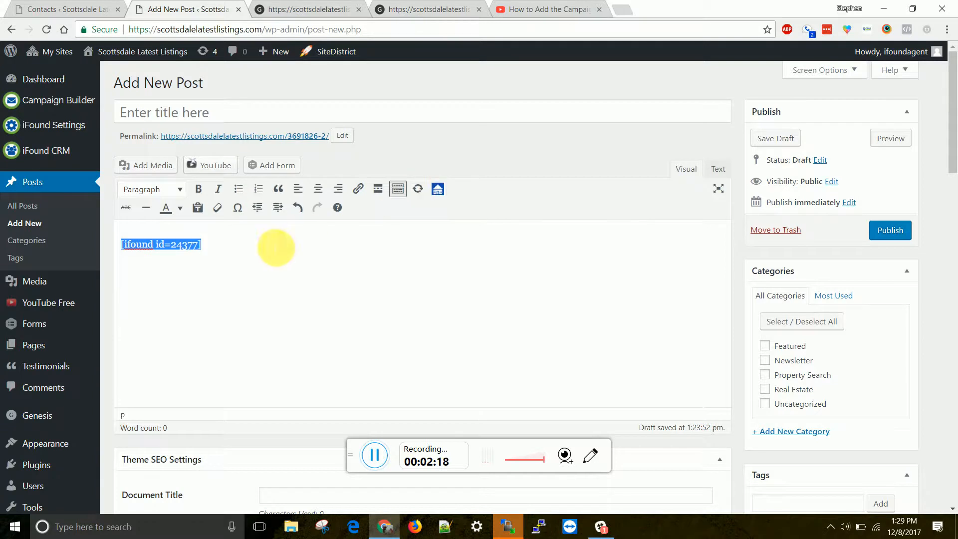
click(438, 190)
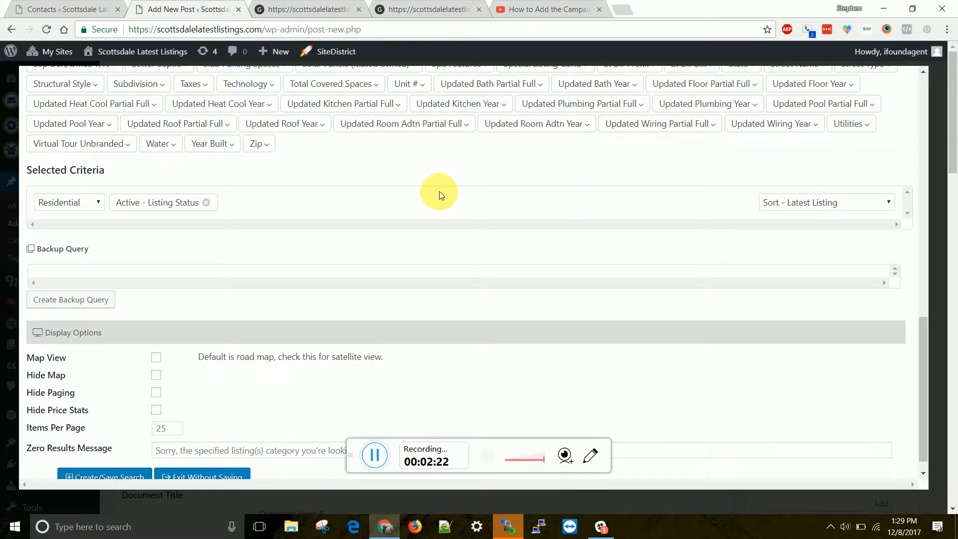
scroll(439, 195, up, 5)
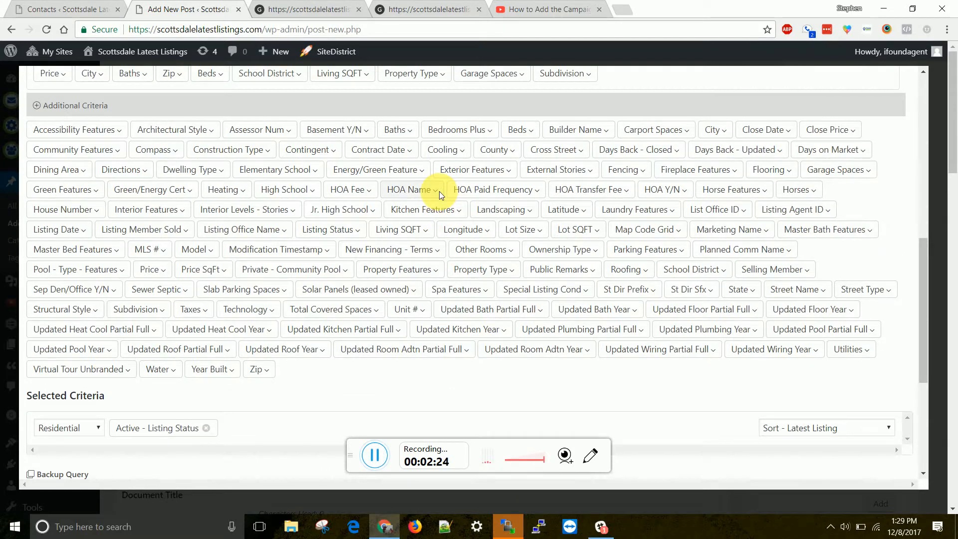
scroll(439, 195, up, 4)
scroll(439, 195, down, 5)
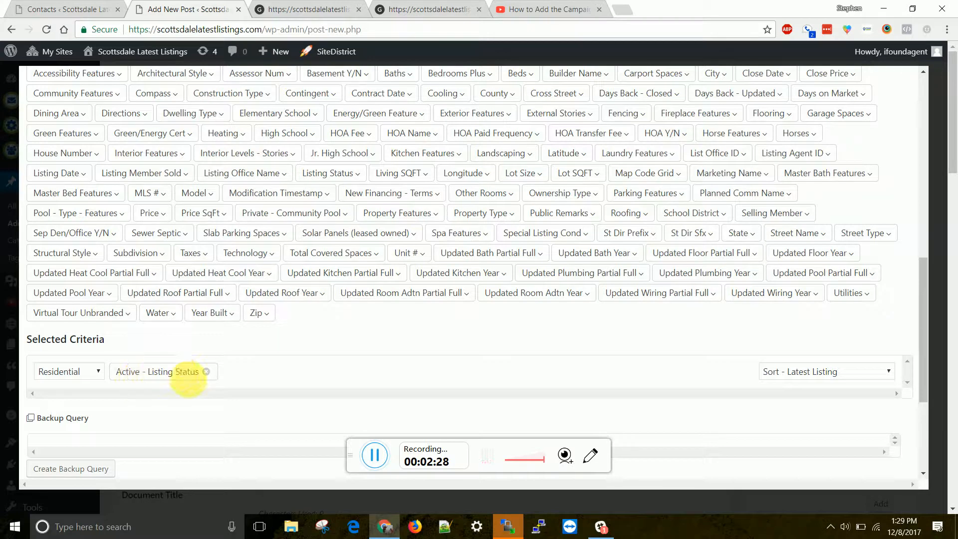
Check the post preview against the search criteria and examine the options offered for Listing Status
click(309, 9)
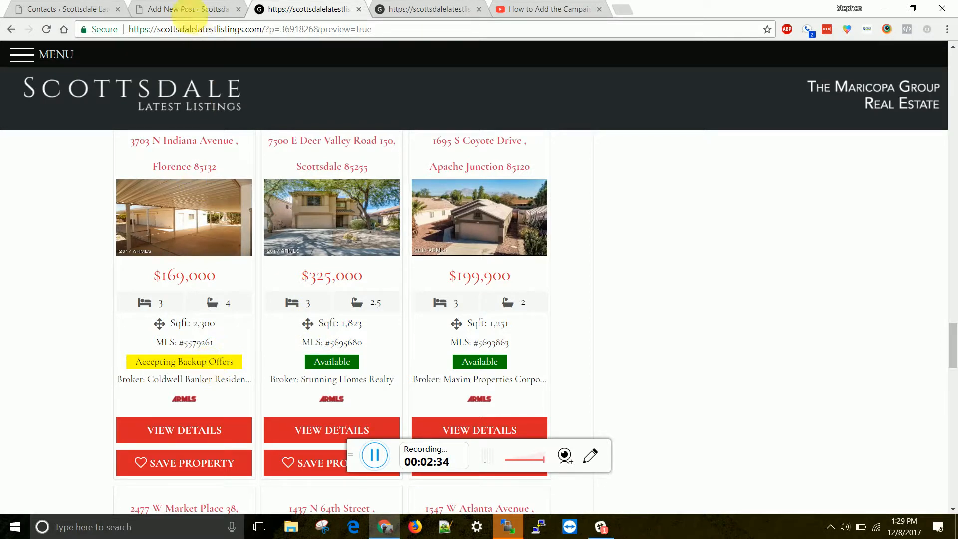
click(182, 9)
scroll(268, 279, up, 1)
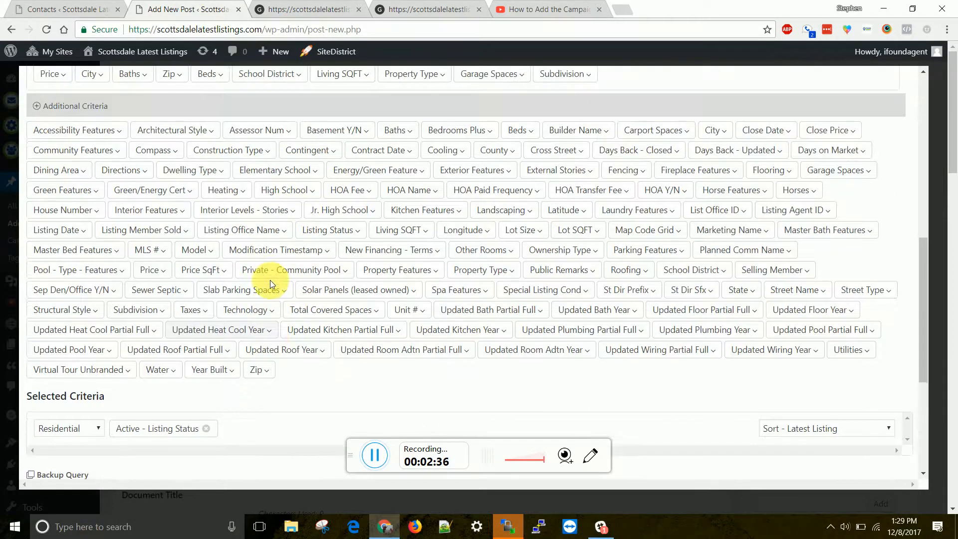
scroll(270, 283, up, 1)
scroll(273, 284, down, 1)
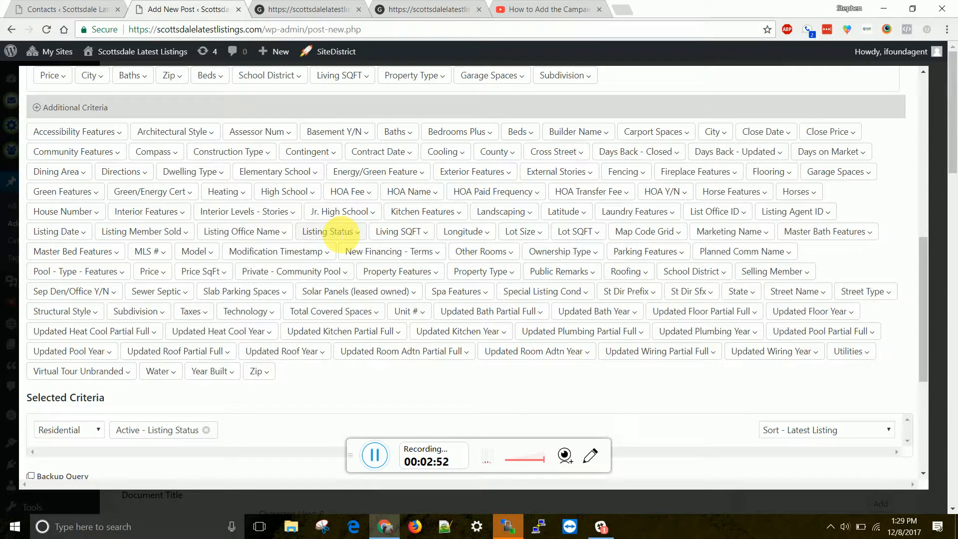
click(341, 233)
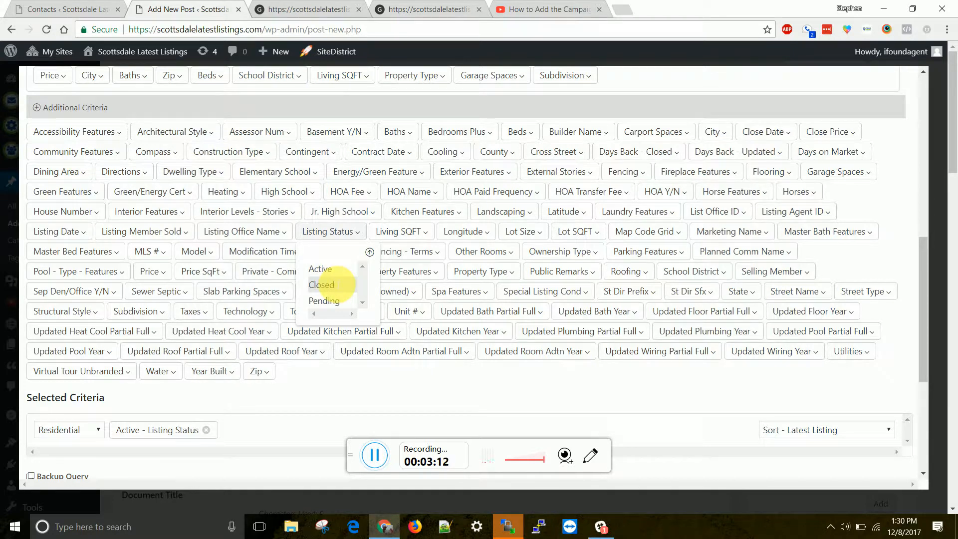
click(369, 253)
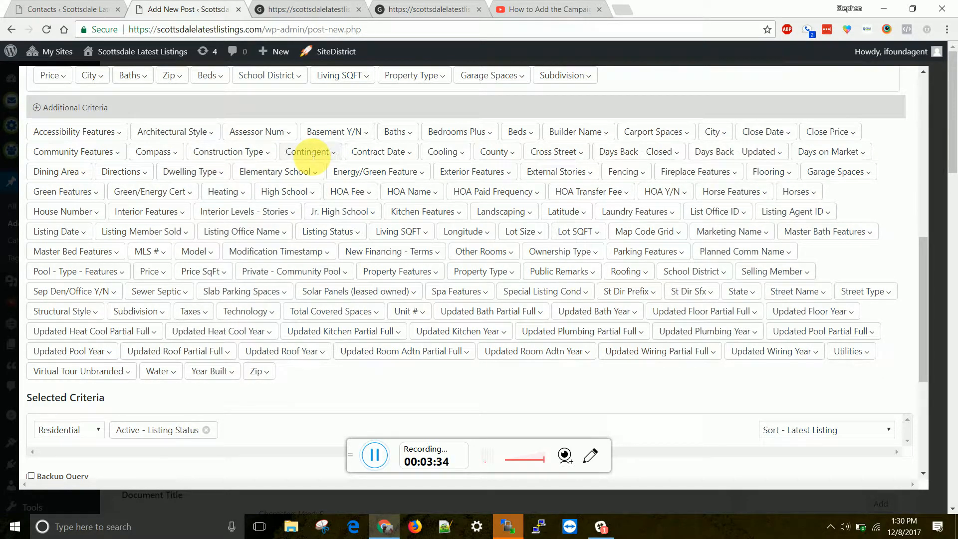
Add the criterion Contingent - No to the Active residential search and save the search
click(308, 152)
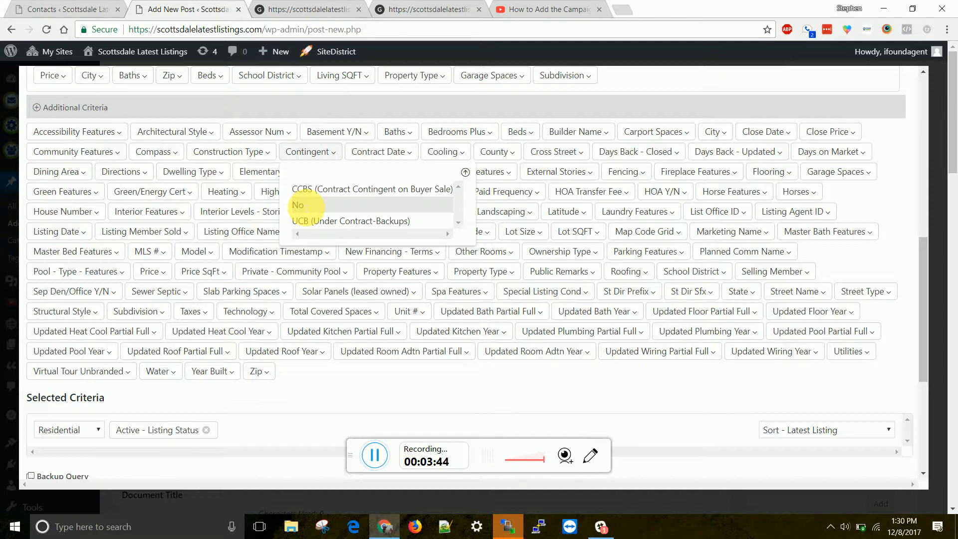
click(300, 205)
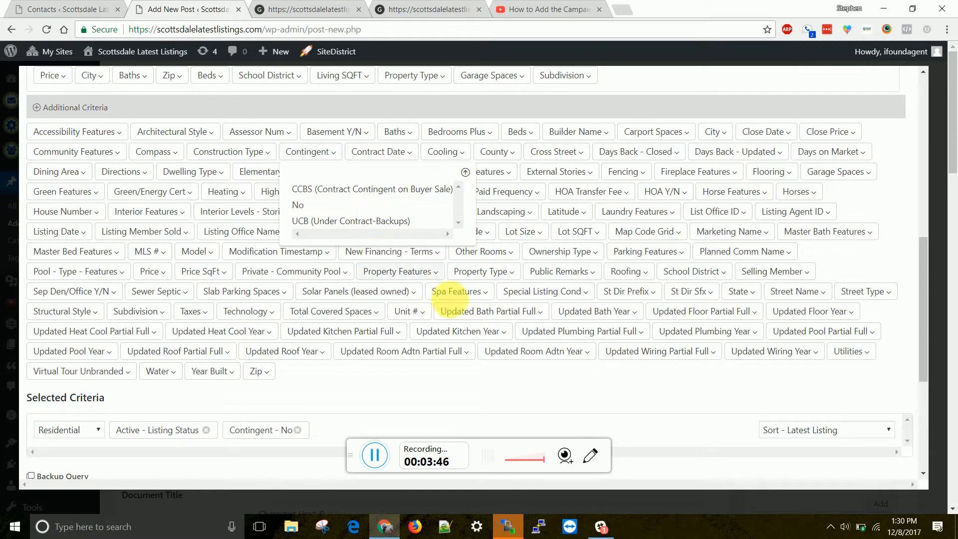
scroll(259, 432, down, 5)
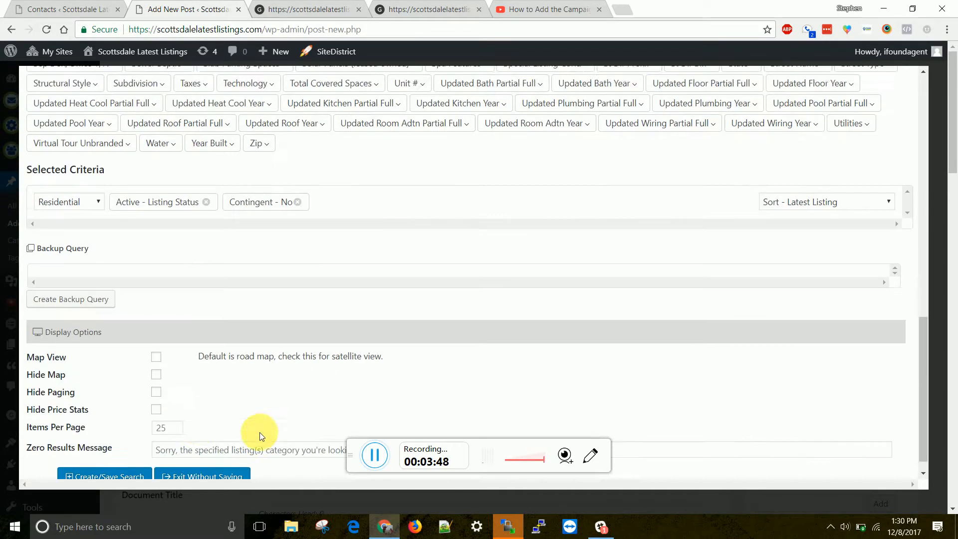
click(105, 458)
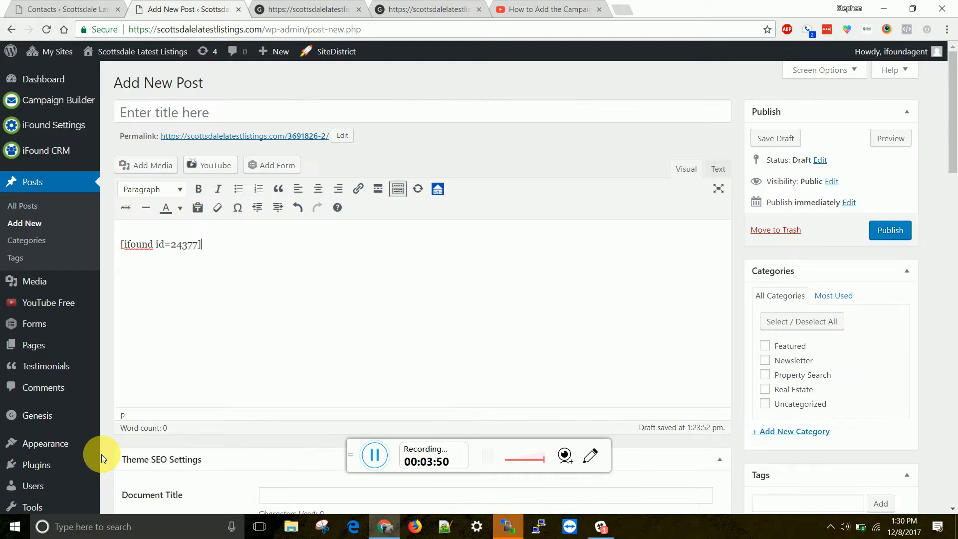
Preview the draft post and examine the status labels on its property listings
click(883, 138)
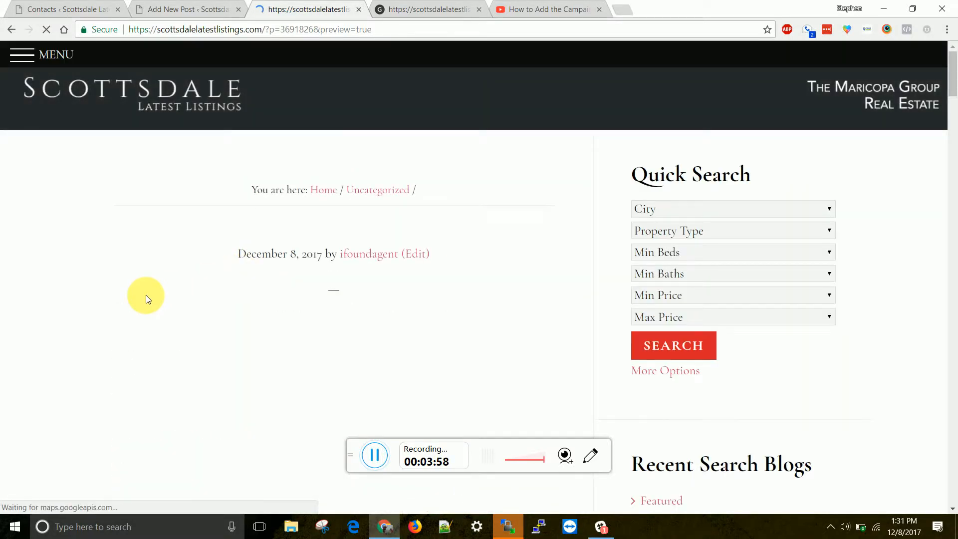
scroll(146, 295, down, 20)
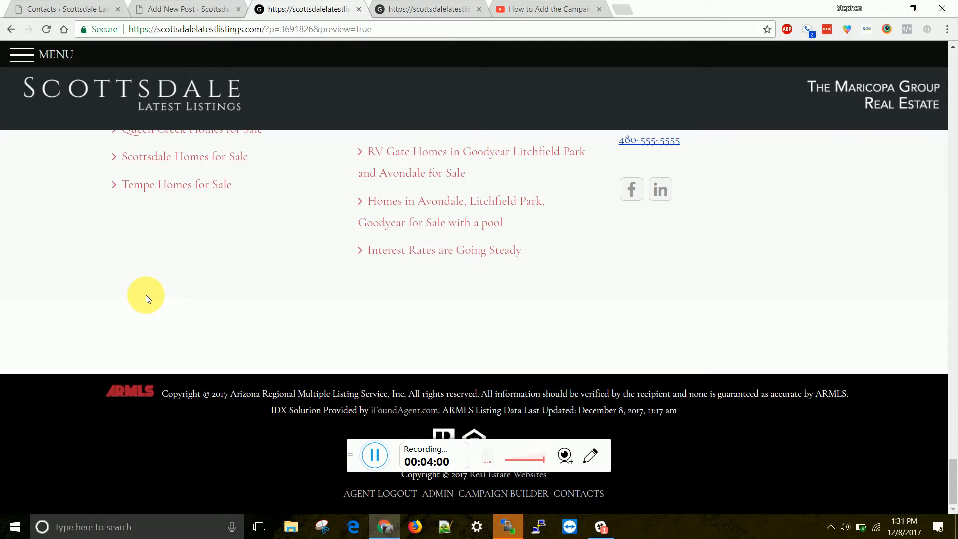
scroll(145, 295, up, 15)
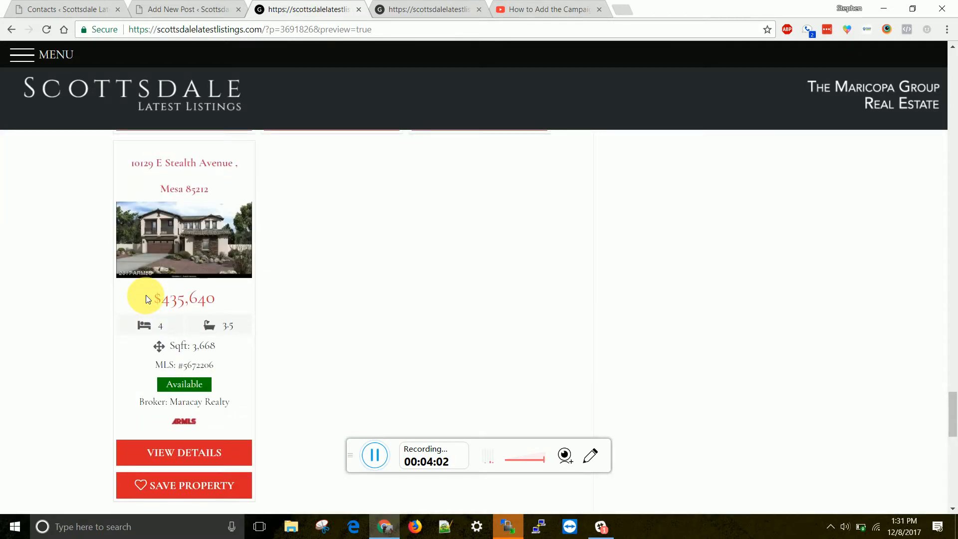
scroll(146, 298, up, 12)
scroll(147, 298, up, 14)
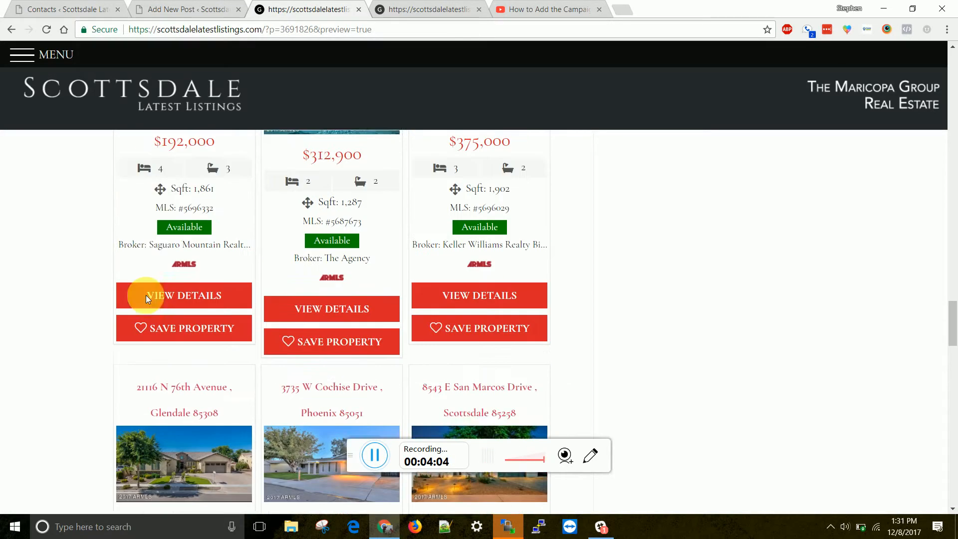
scroll(145, 297, up, 5)
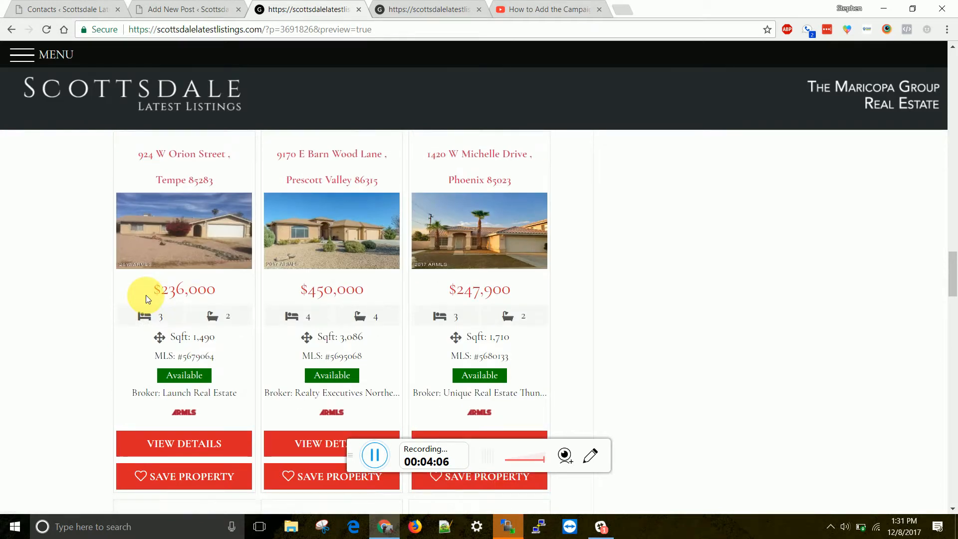
Reopen the shortcode's saved search from the post editor and remove its No - Contingent criterion
click(186, 7)
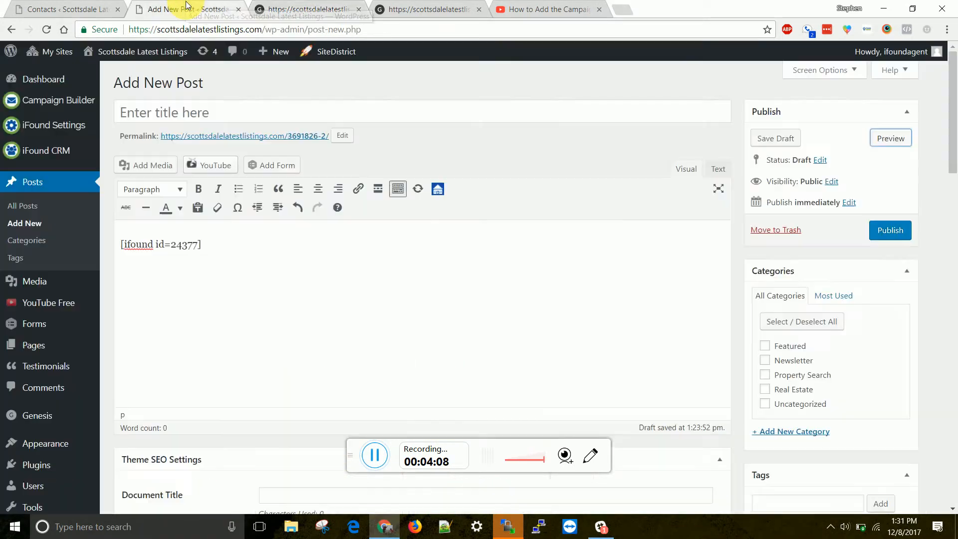
drag(225, 245, 95, 243)
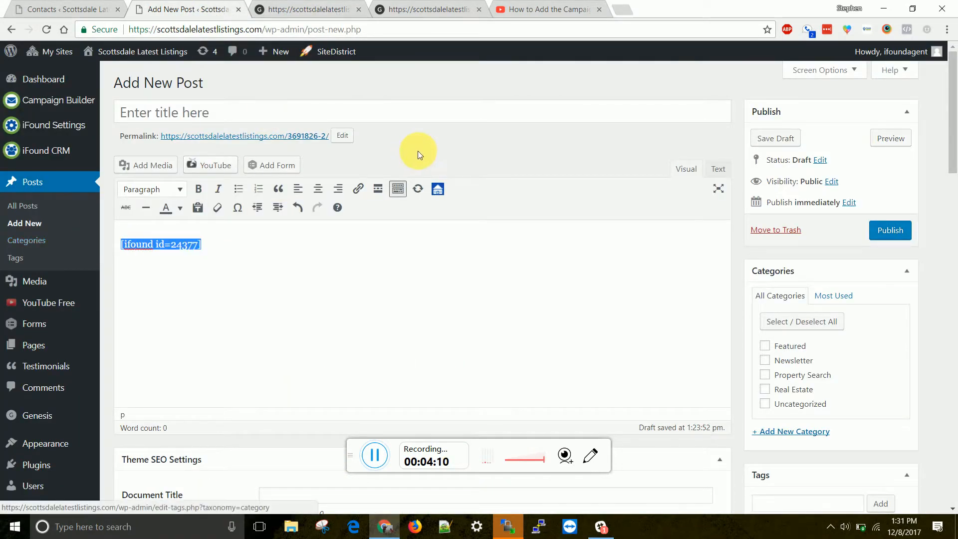
click(437, 189)
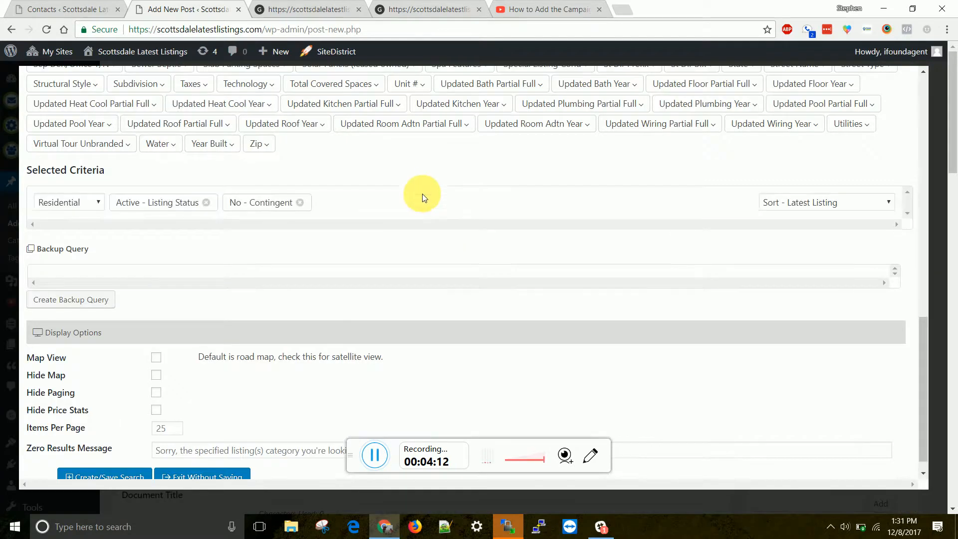
click(300, 203)
Add the contingent criteria CCBS (Contract Contingent on Buyer Sale) and UCB (Under Contract-Backups), and save the search
scroll(318, 265, up, 3)
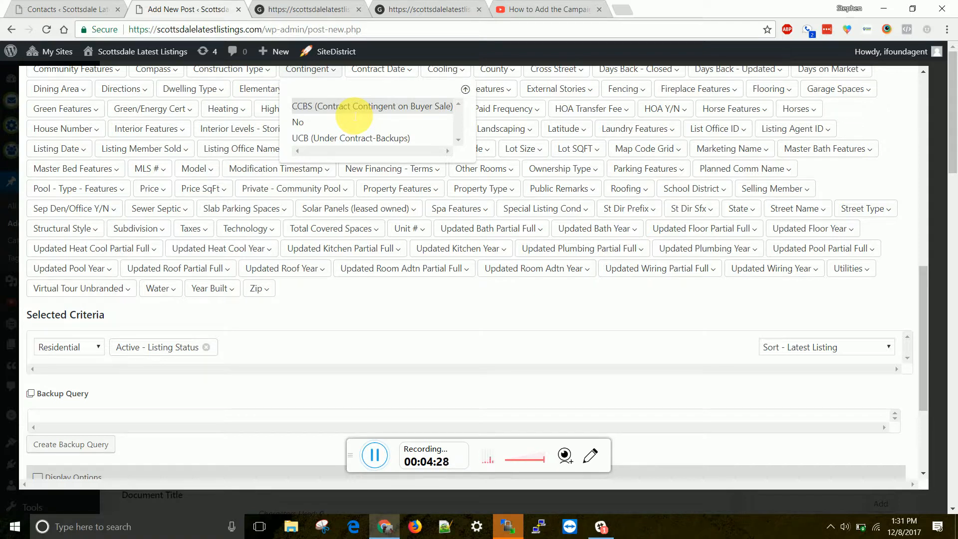
click(354, 114)
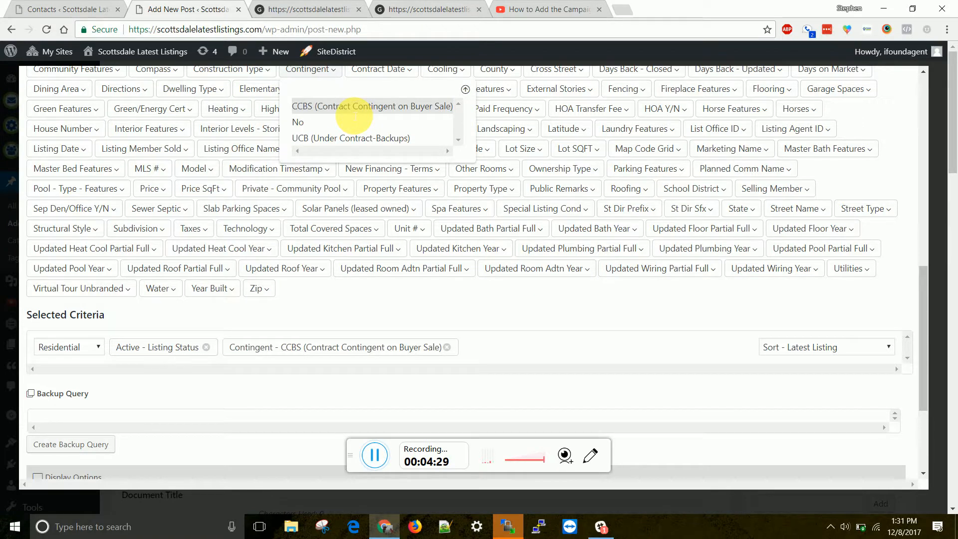
click(340, 145)
scroll(241, 312, down, 3)
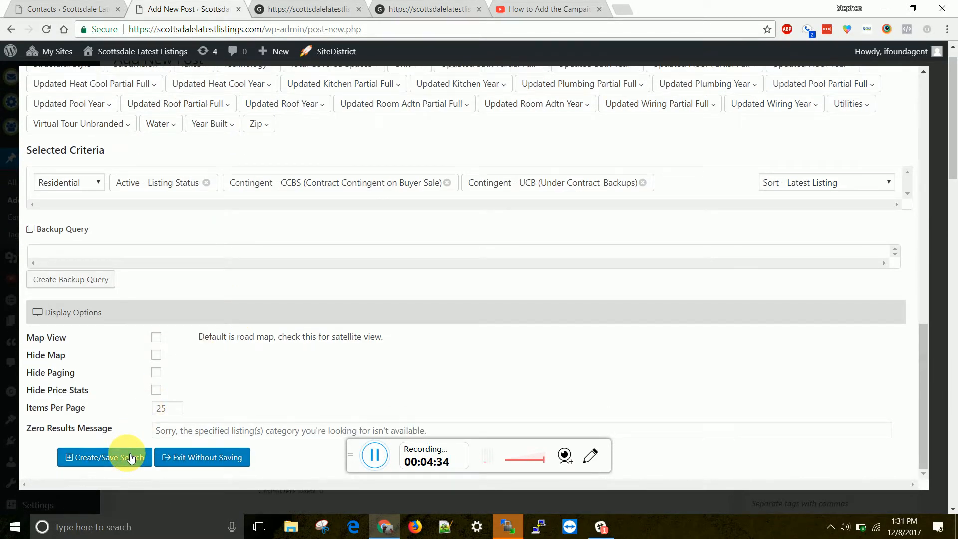
click(130, 458)
Preview the post again and review its search results and the status labels on the first listings
click(907, 117)
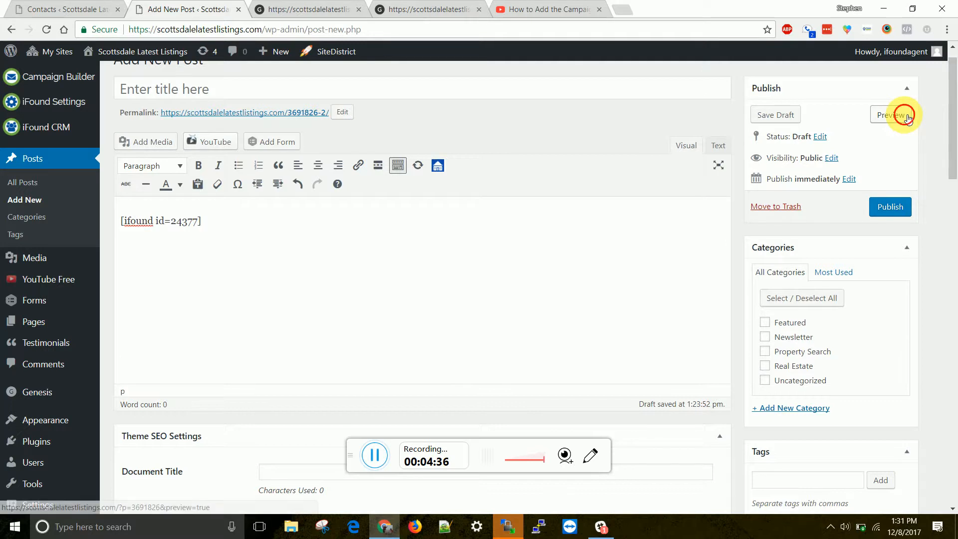
click(295, 6)
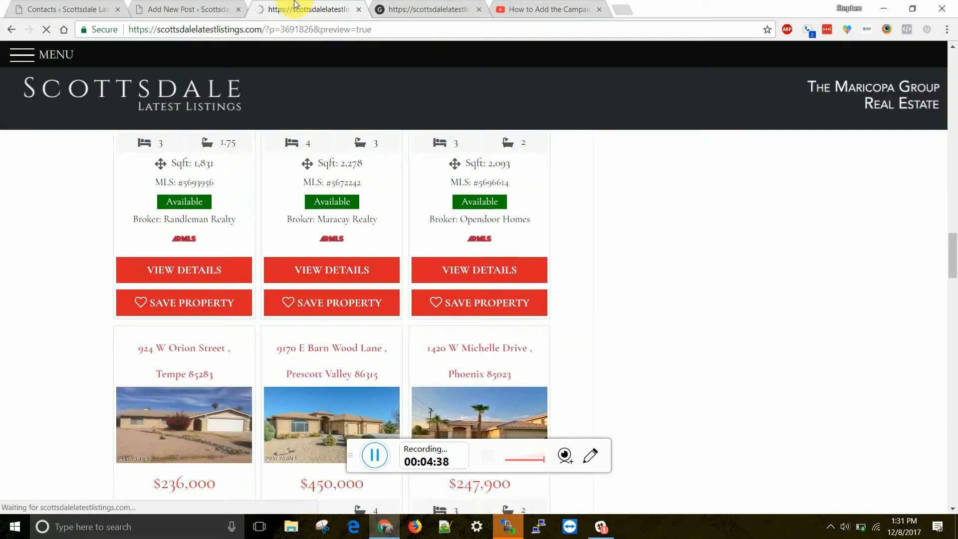
scroll(210, 211, down, 4)
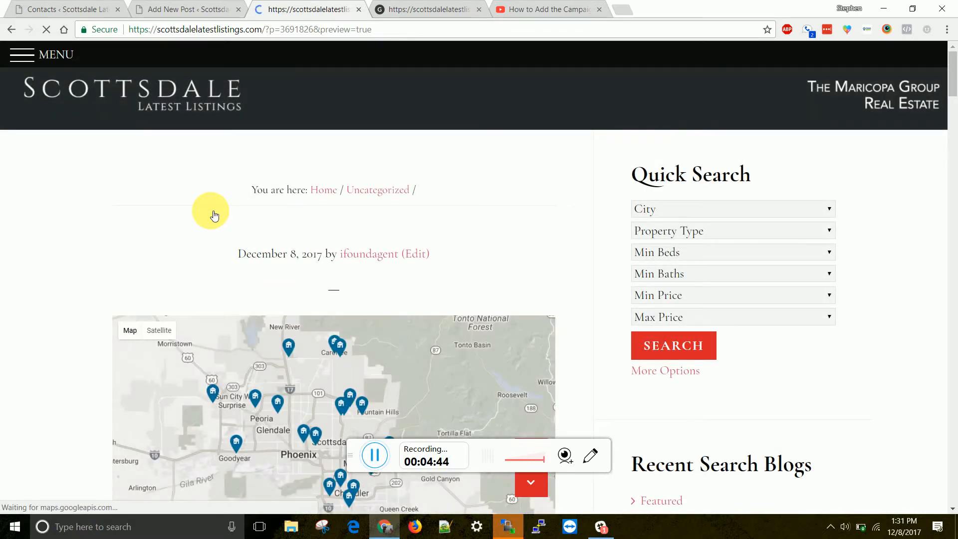
scroll(214, 216, down, 4)
scroll(215, 215, down, 3)
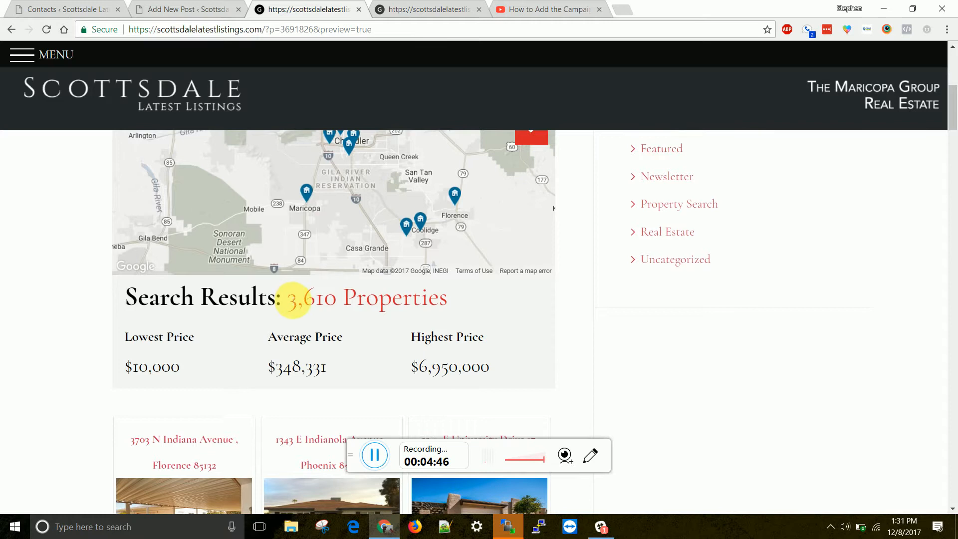
scroll(300, 310, down, 7)
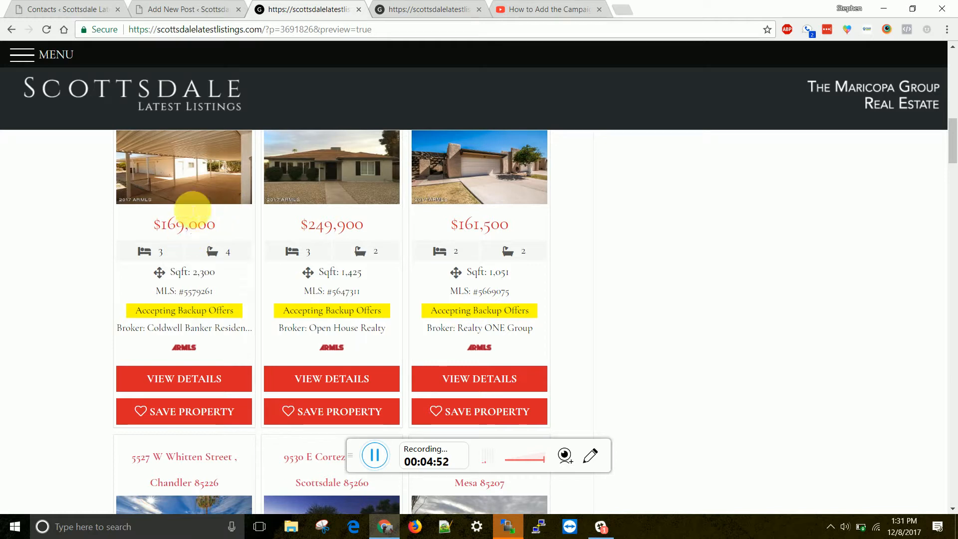
Open the $169,000 and $161,500 backup-offer listings in separate tabs and check the contingency type on their detail pages
middle_click(202, 158)
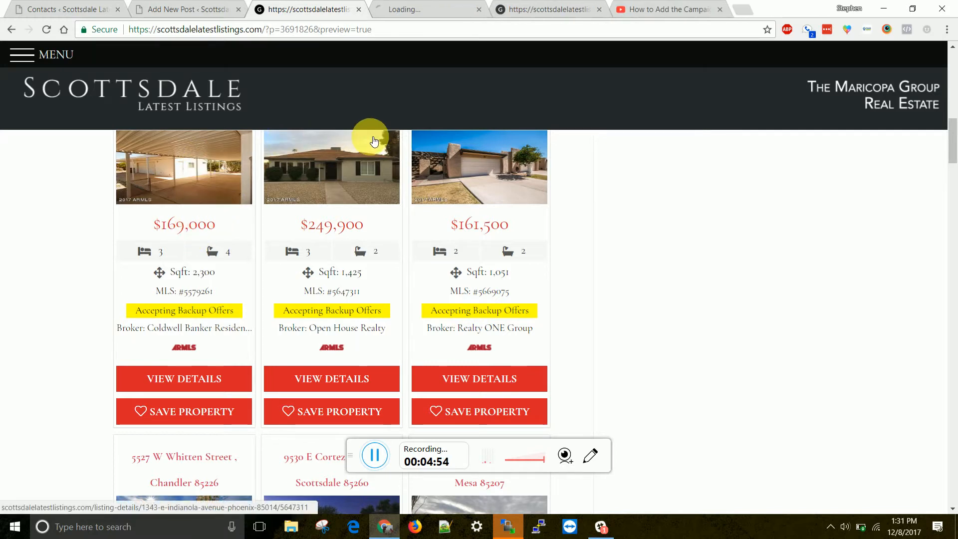
middle_click(461, 152)
click(407, 8)
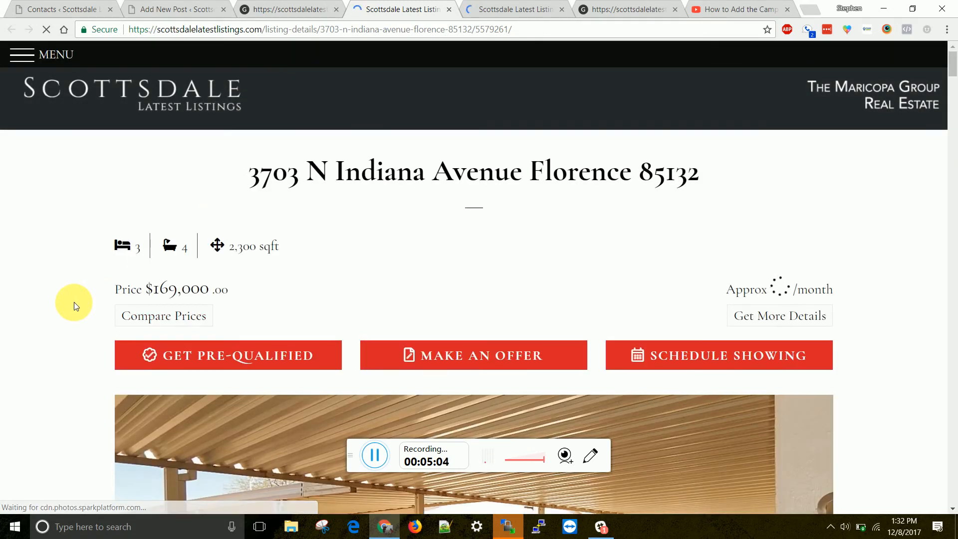
scroll(74, 303, down, 10)
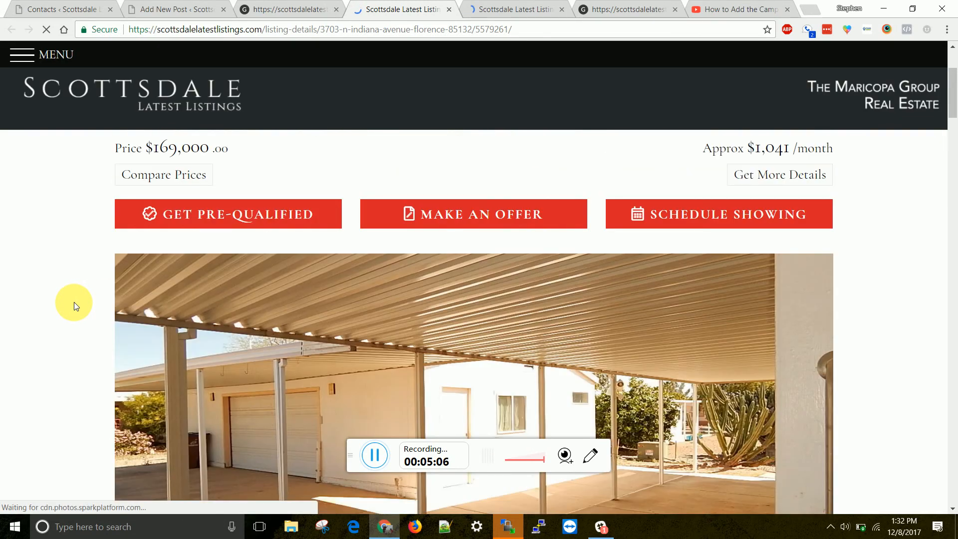
scroll(74, 301, down, 7)
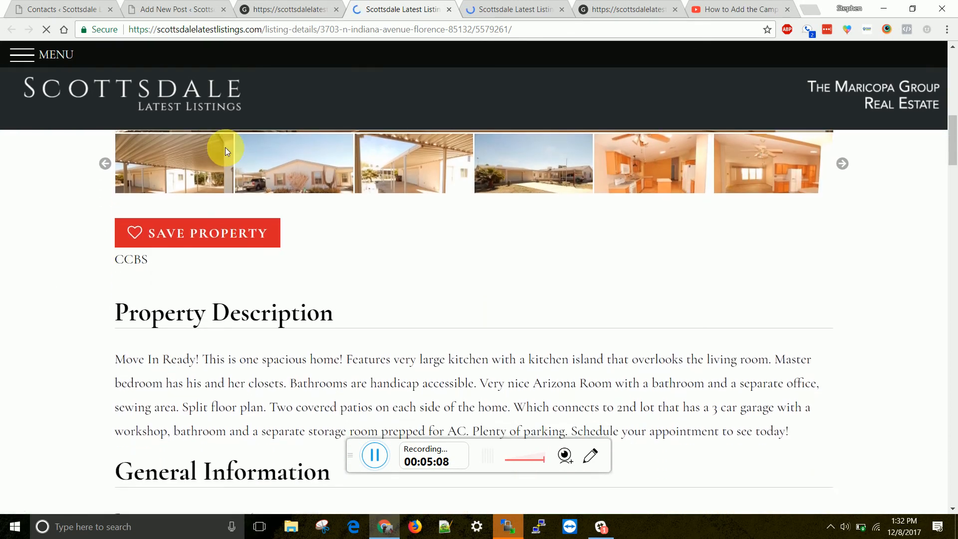
click(496, 6)
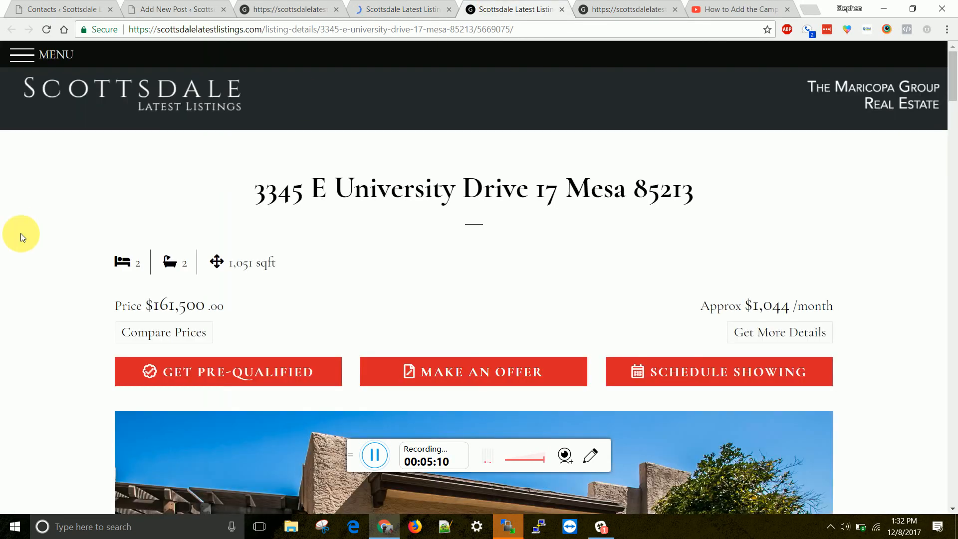